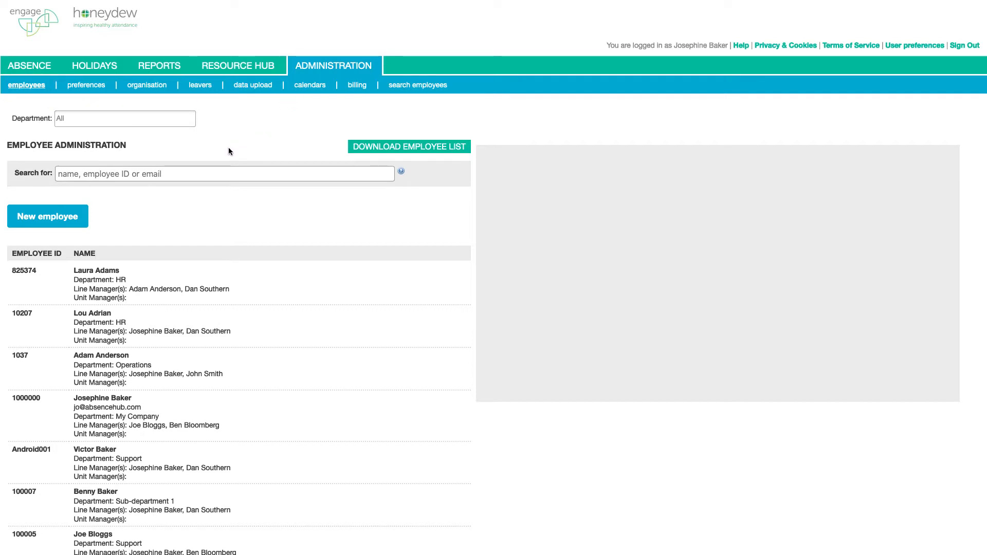
# - Search employees by first name and open the single matching employee's details record
pyautogui.click(211, 173)
pyautogui.write('john')
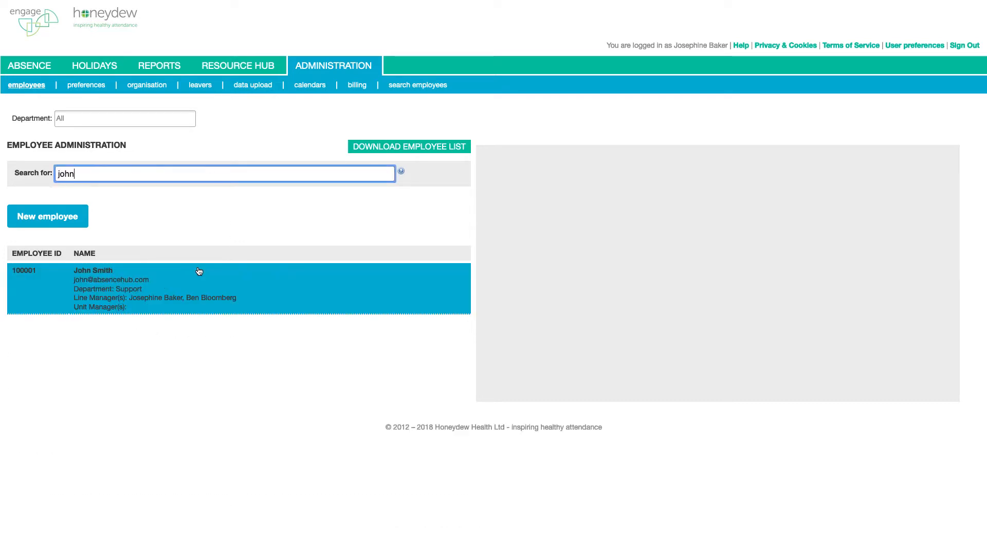
pyautogui.click(136, 289)
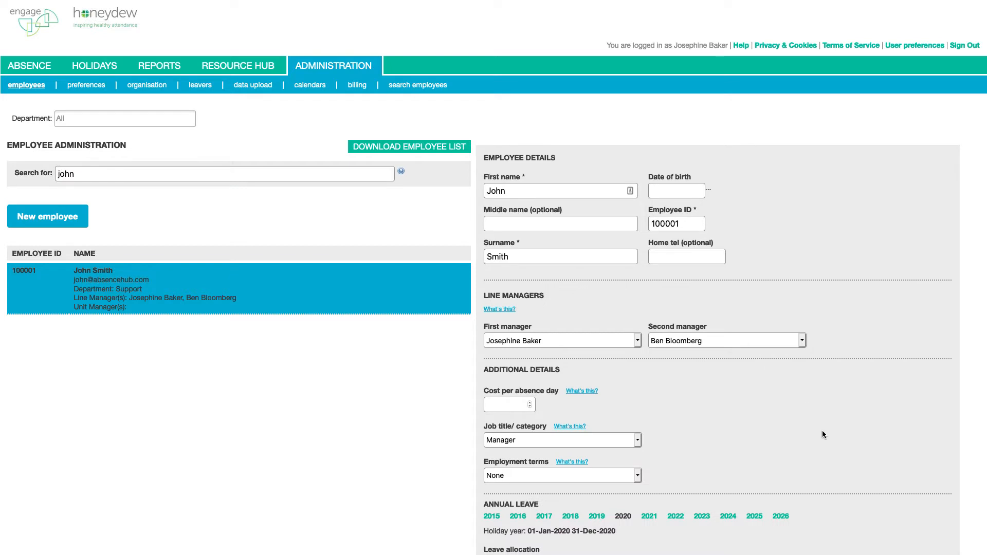
pyautogui.scroll(-10, 822, 430)
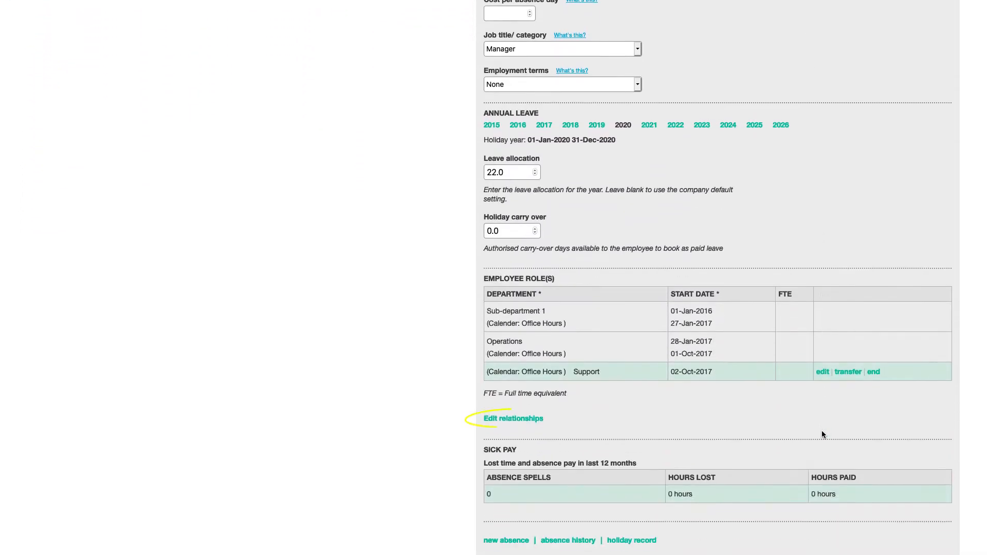
# - Reassign this person's two direct reports to a replacement line manager and save the relationships
pyautogui.click(522, 418)
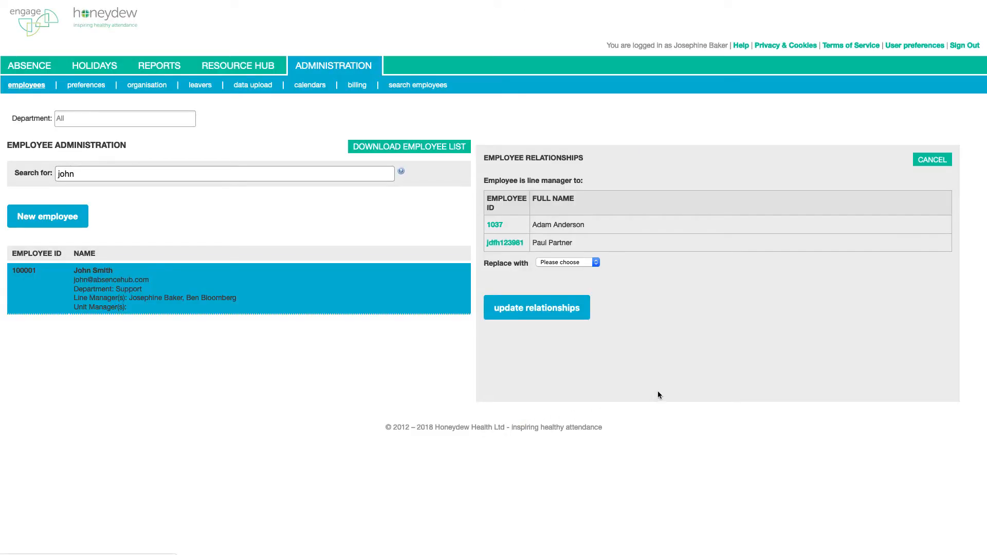
pyautogui.click(594, 262)
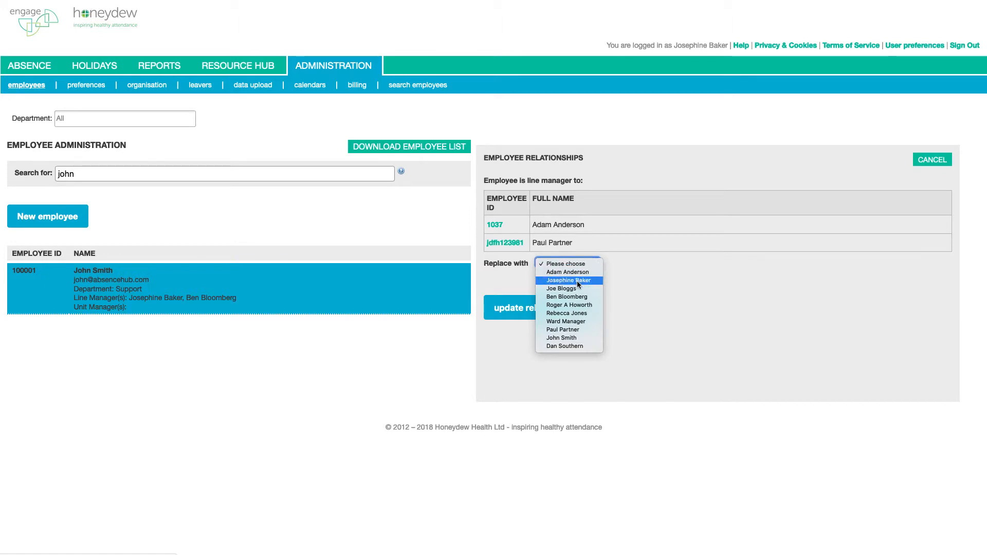
pyautogui.click(566, 313)
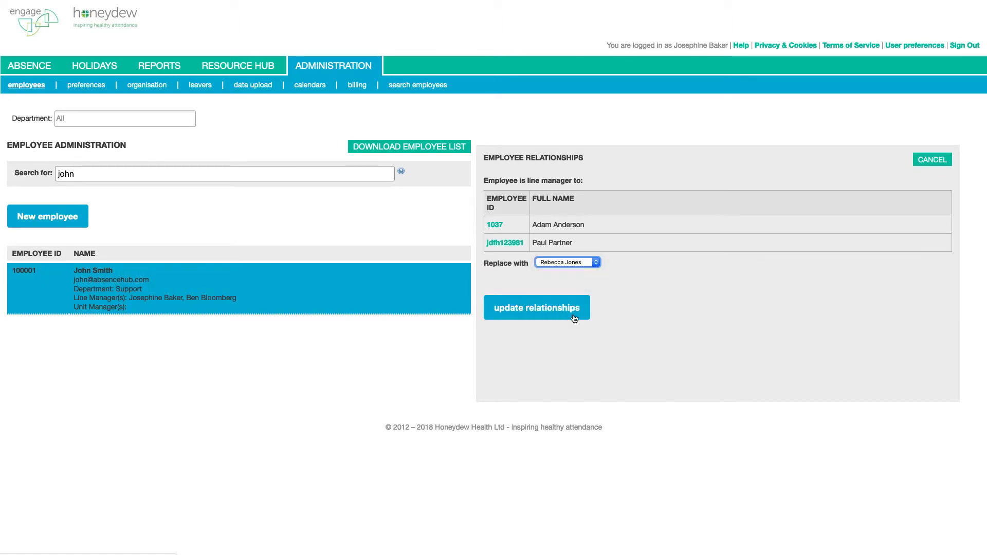
pyautogui.click(545, 314)
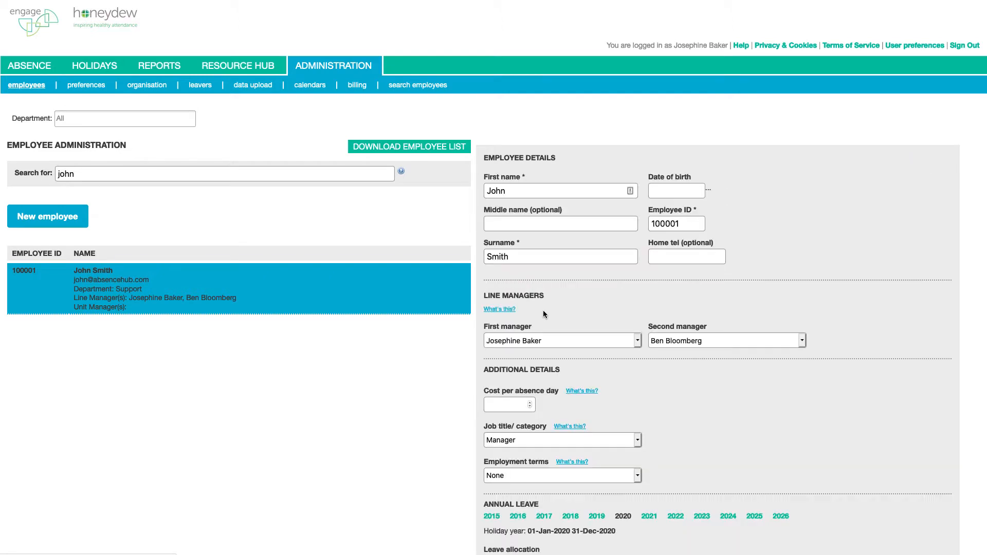
# - Replace the search with another employee's first name and open their details record
pyautogui.doubleClick(122, 172)
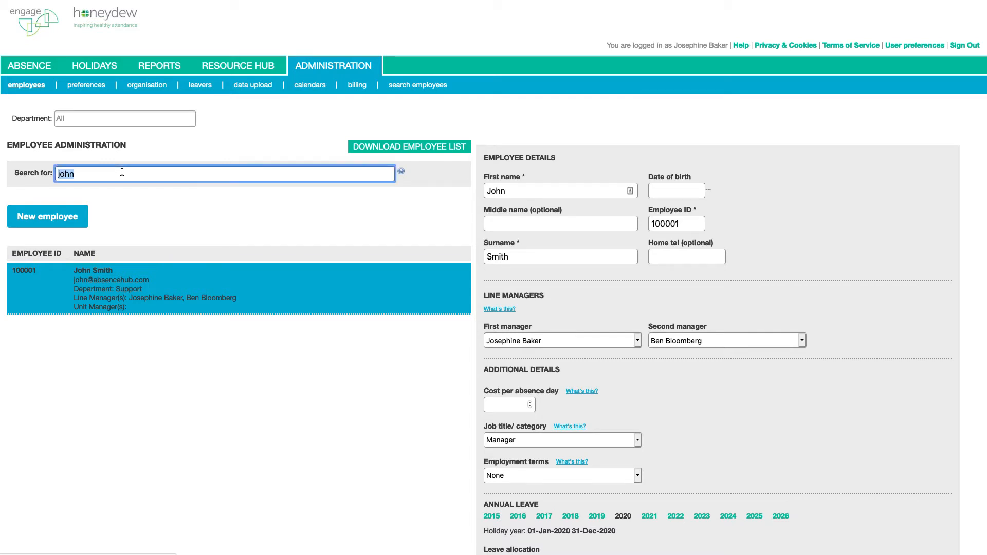
pyautogui.press('BackSpace')
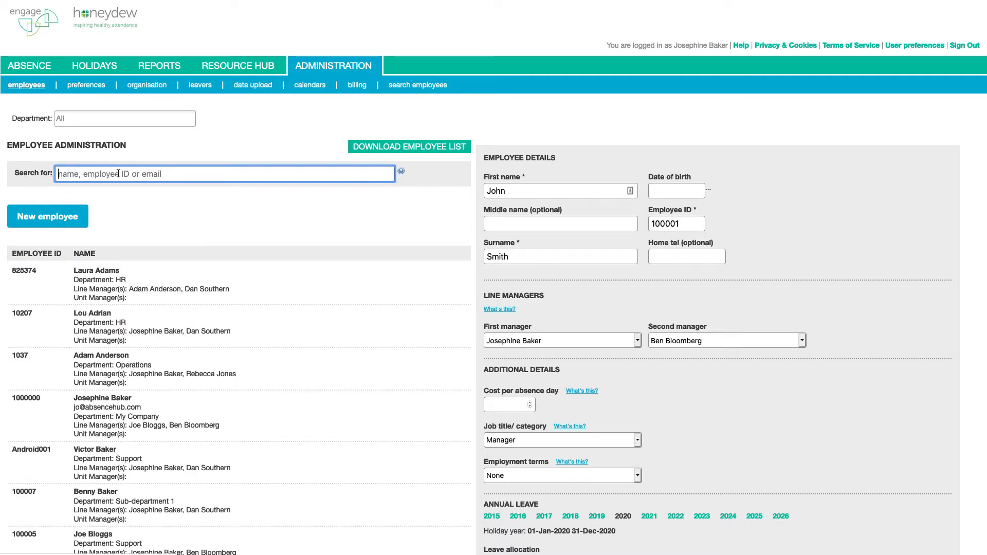
pyautogui.write('tom')
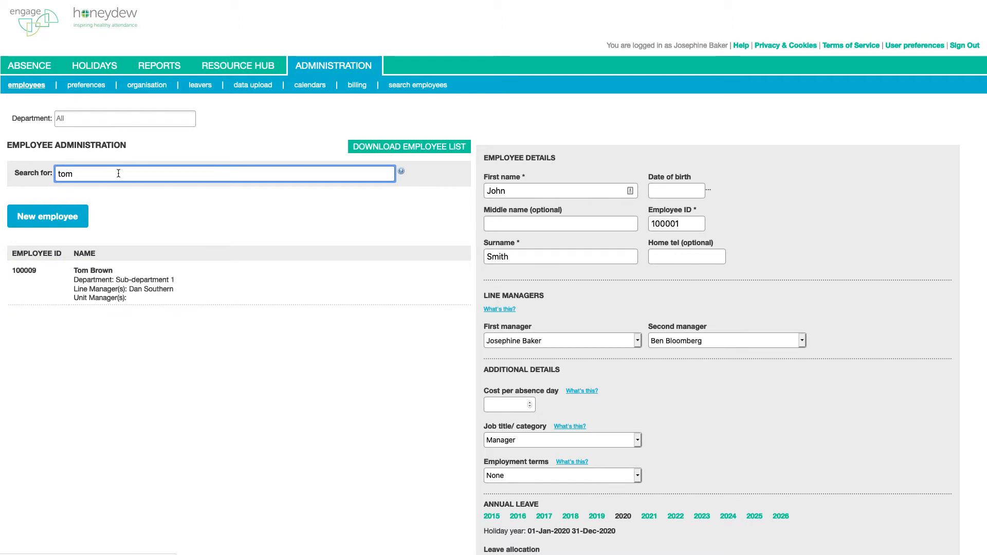
pyautogui.click(147, 288)
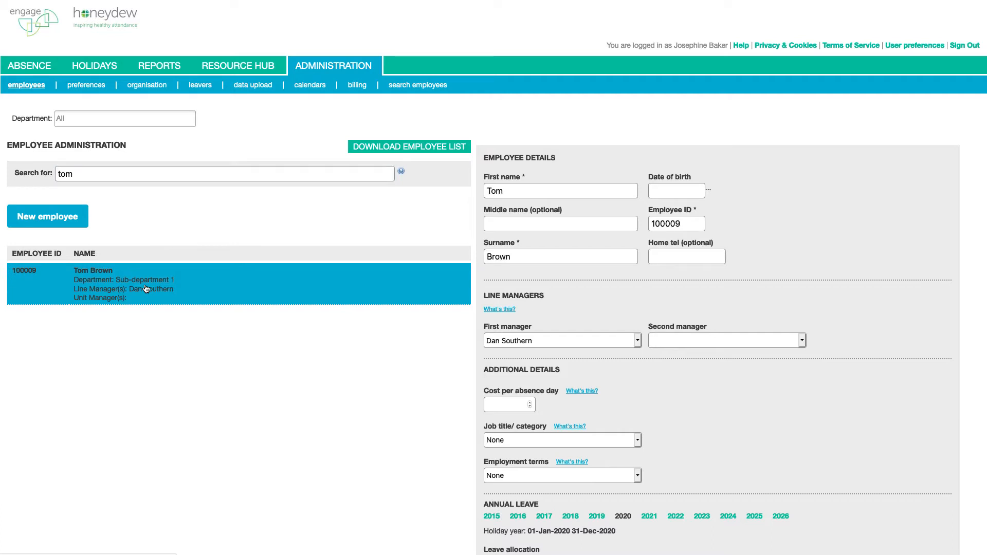
# - Switch the employee's first manager to a different person and update the employee
pyautogui.click(612, 345)
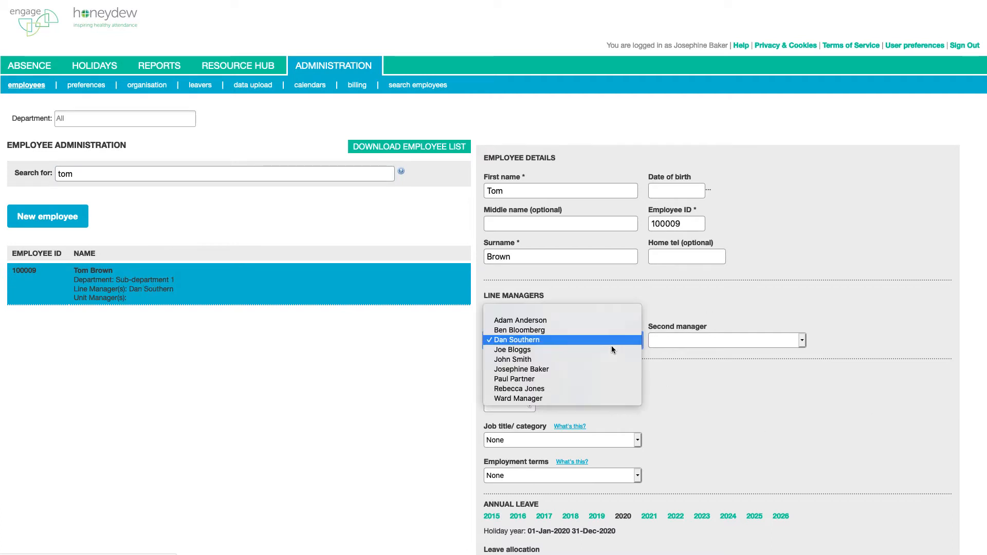
pyautogui.click(596, 389)
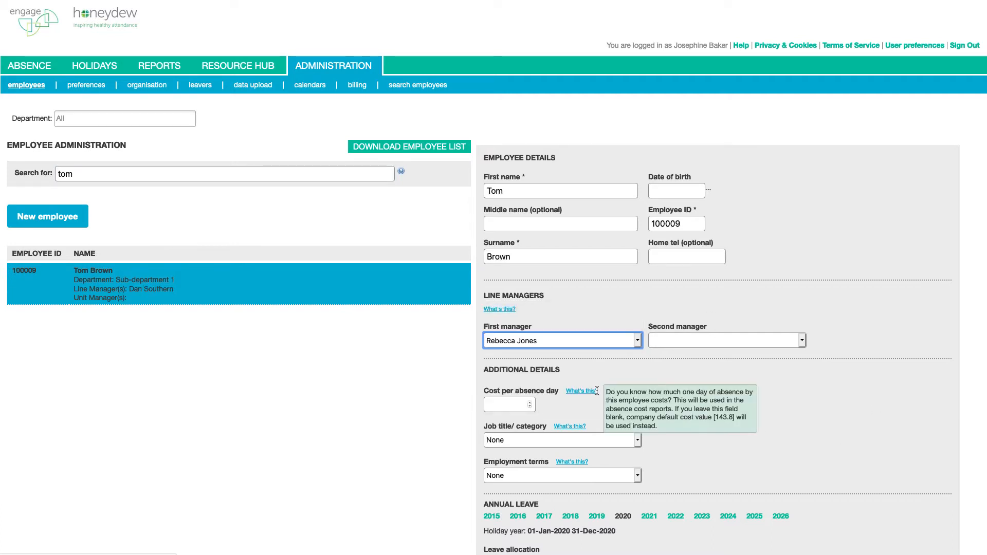
pyautogui.scroll(-10, 918, 455)
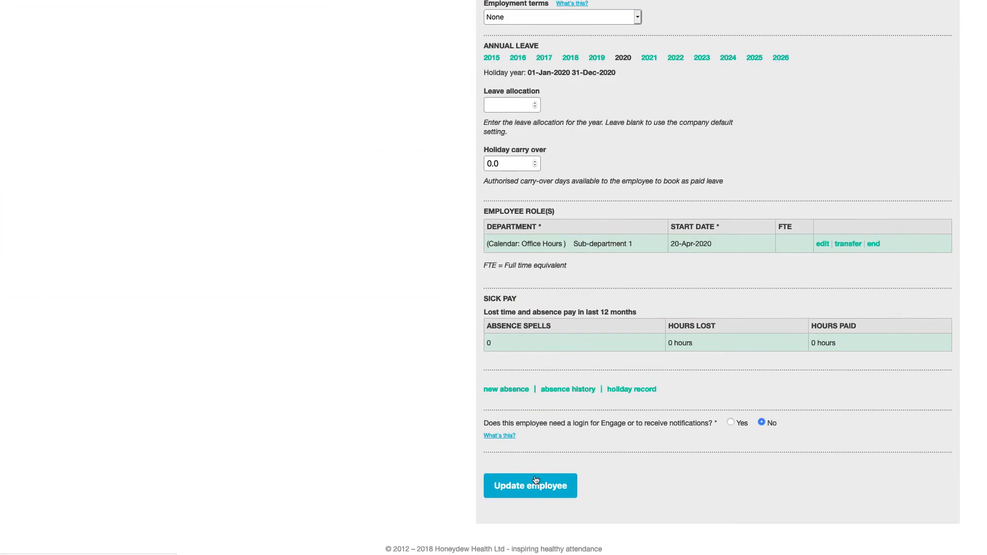
pyautogui.click(535, 480)
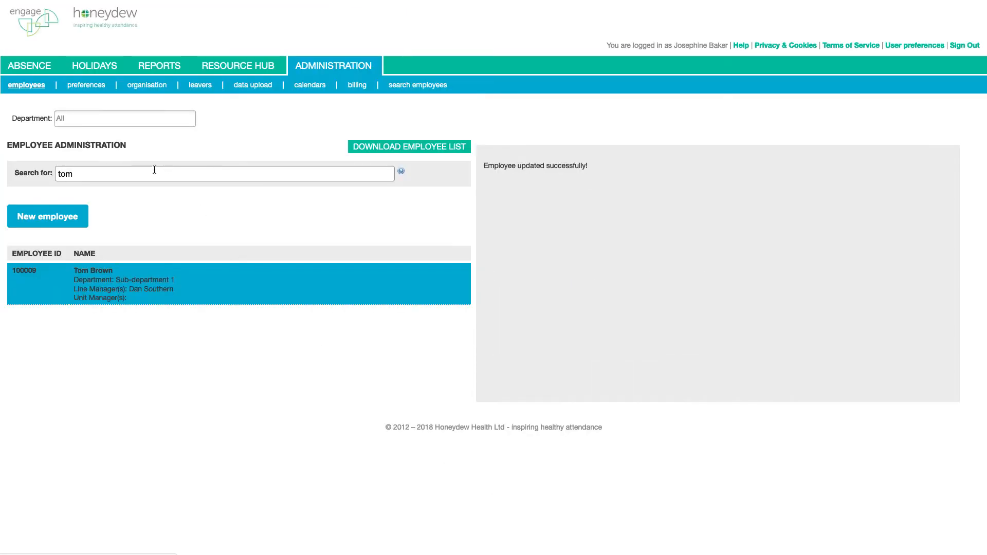
# - Search for the manager by name, open their record, and list the eleven employees they line-manage
pyautogui.doubleClick(154, 170)
pyautogui.write('dan')
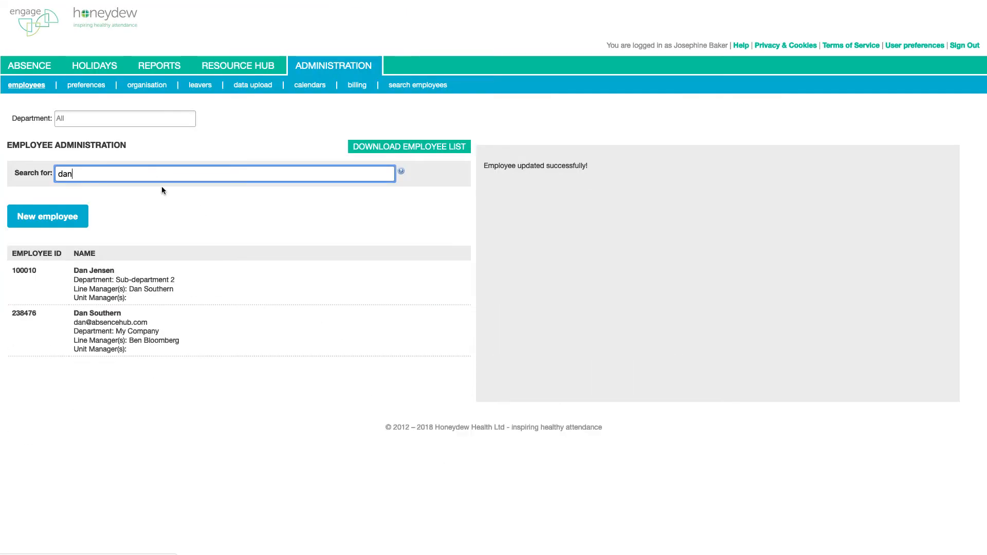
pyautogui.click(139, 340)
pyautogui.scroll(-2, 709, 414)
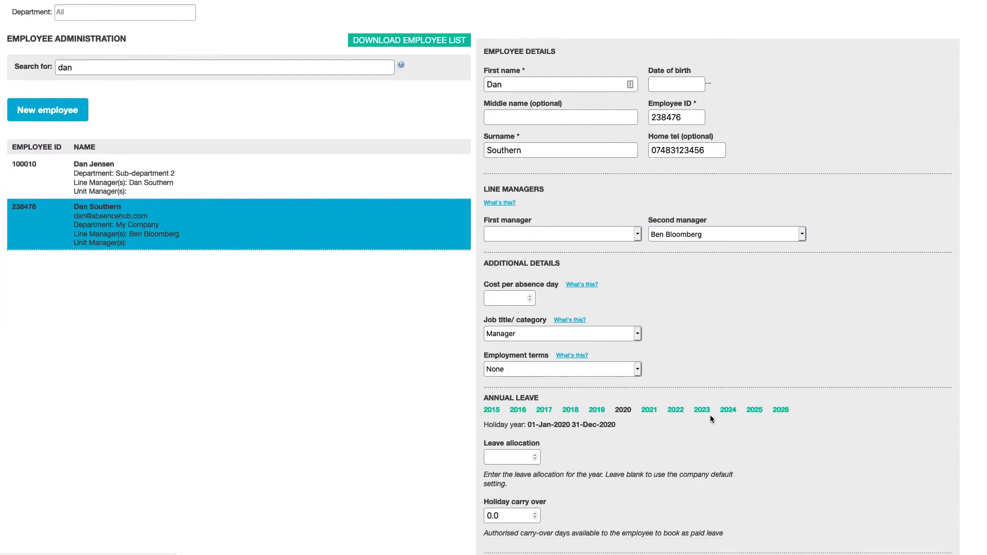
pyautogui.scroll(-3, 711, 416)
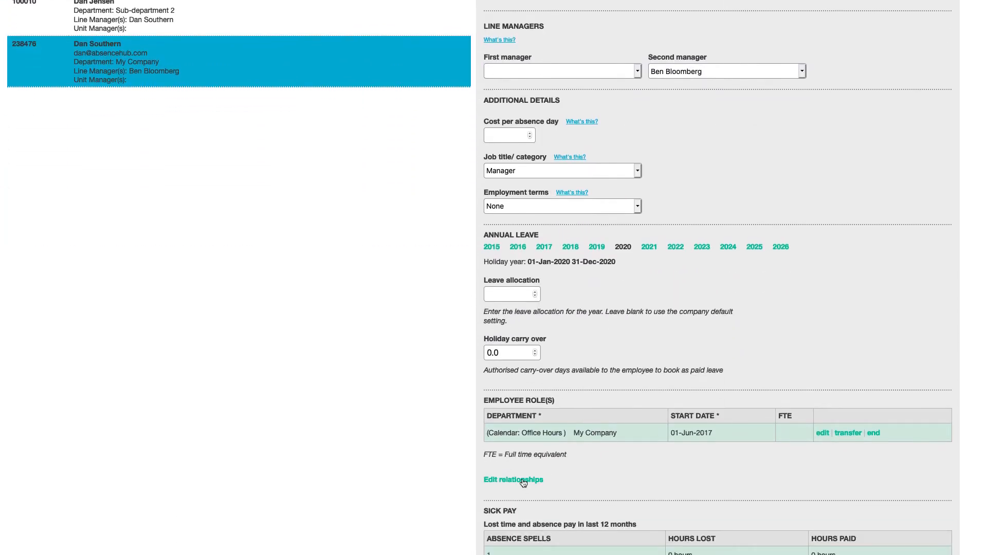
pyautogui.click(522, 483)
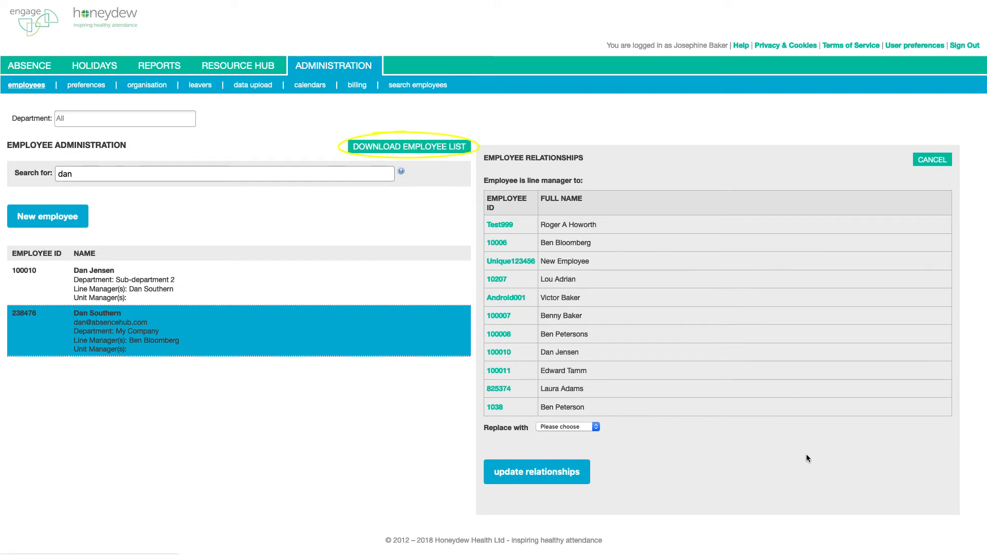
# - Export the employee list for all departments to My Company employees.xlsx
pyautogui.click(382, 149)
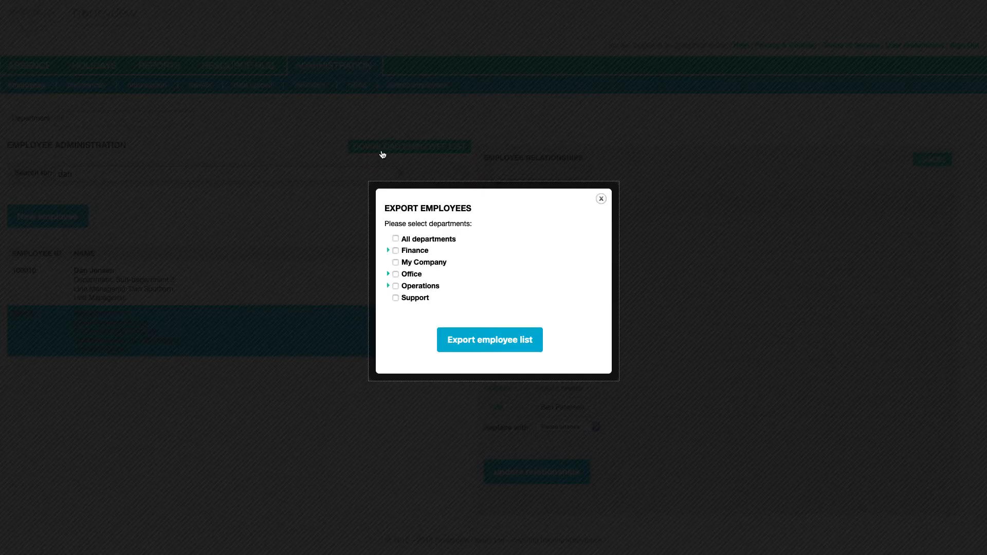
pyautogui.click(395, 240)
pyautogui.click(481, 347)
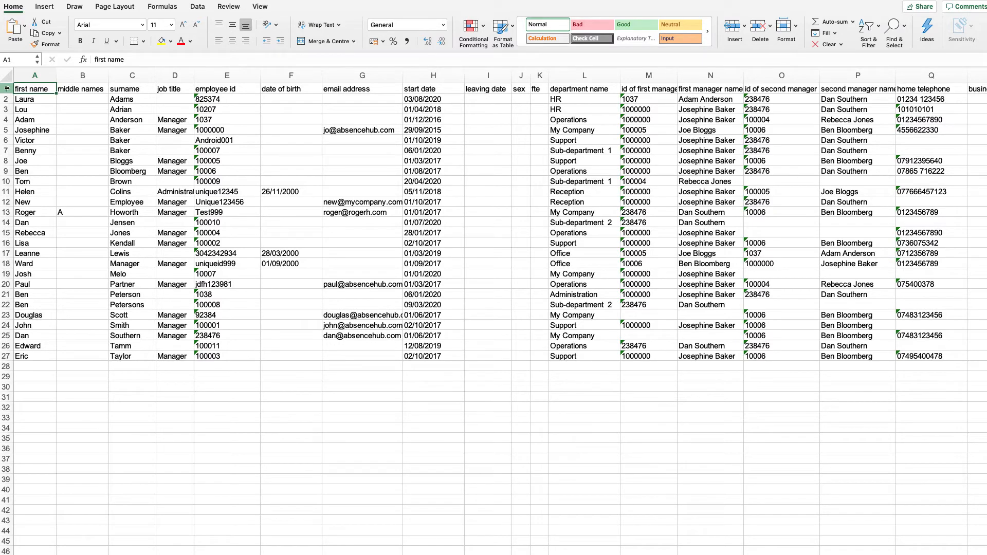
# - Add filters to header row 1 and sort the sheet ascending by first manager name
pyautogui.click(7, 89)
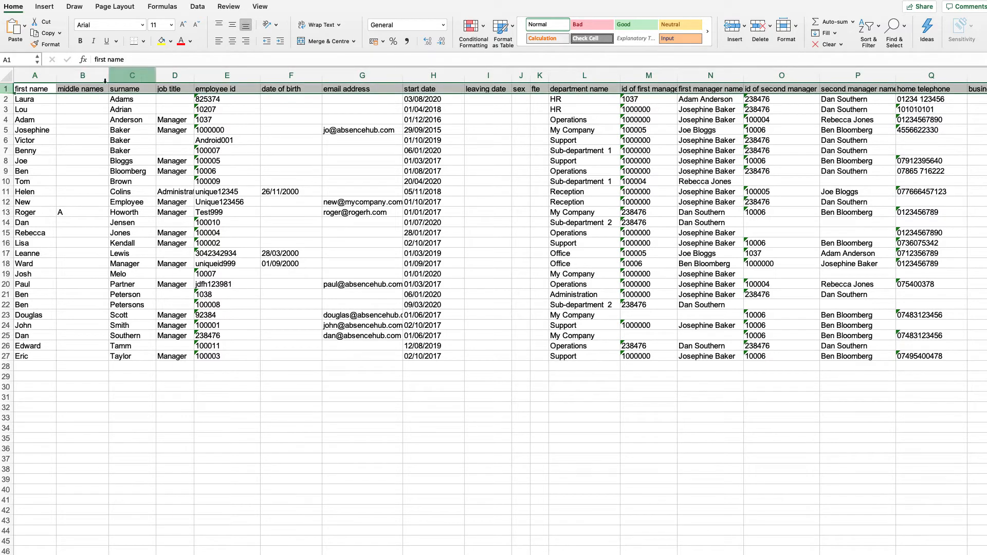
pyautogui.click(868, 39)
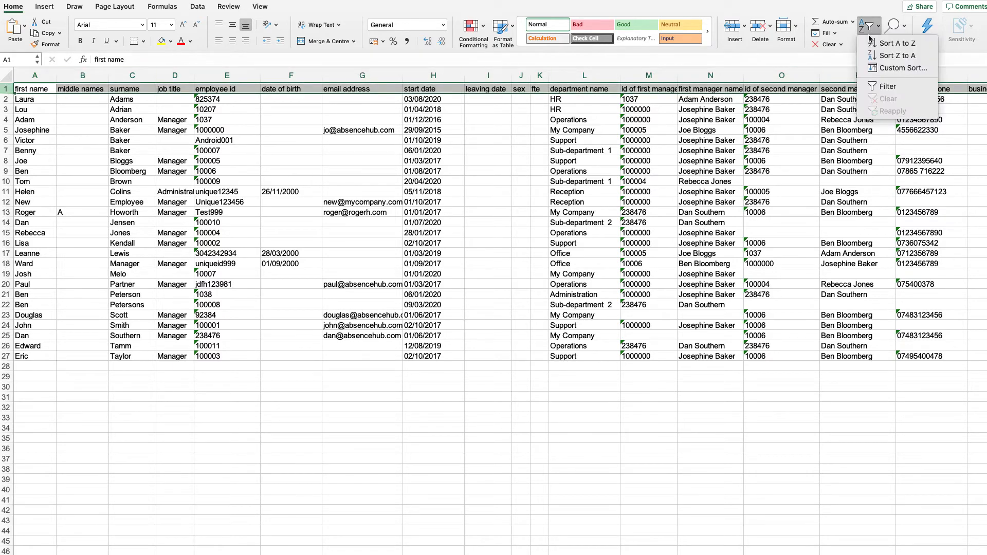
pyautogui.click(892, 87)
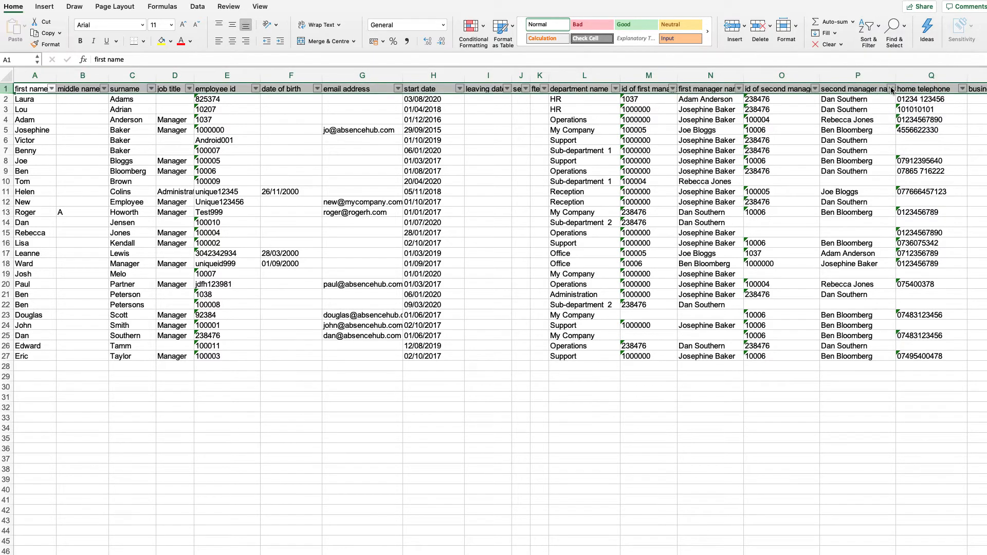
pyautogui.click(738, 89)
pyautogui.click(777, 122)
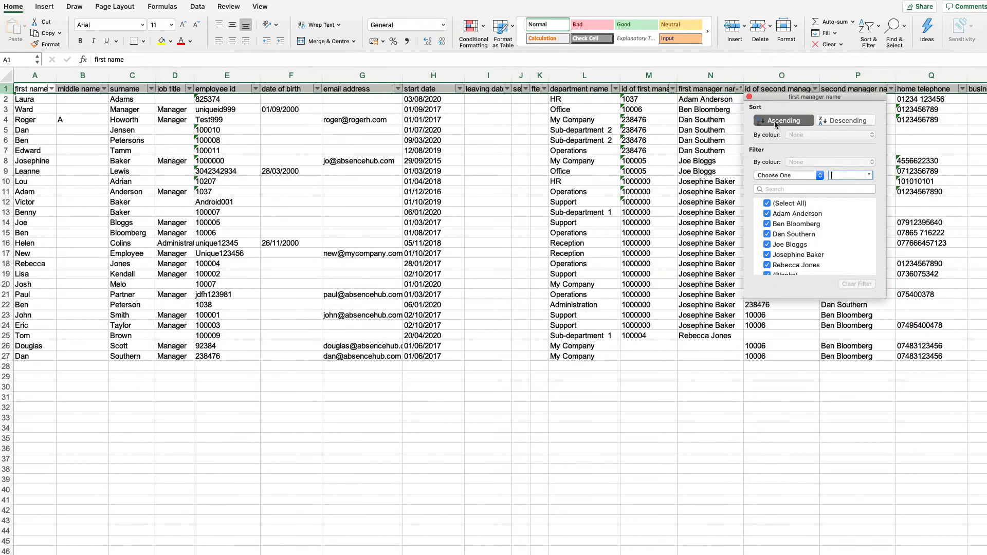
pyautogui.click(706, 387)
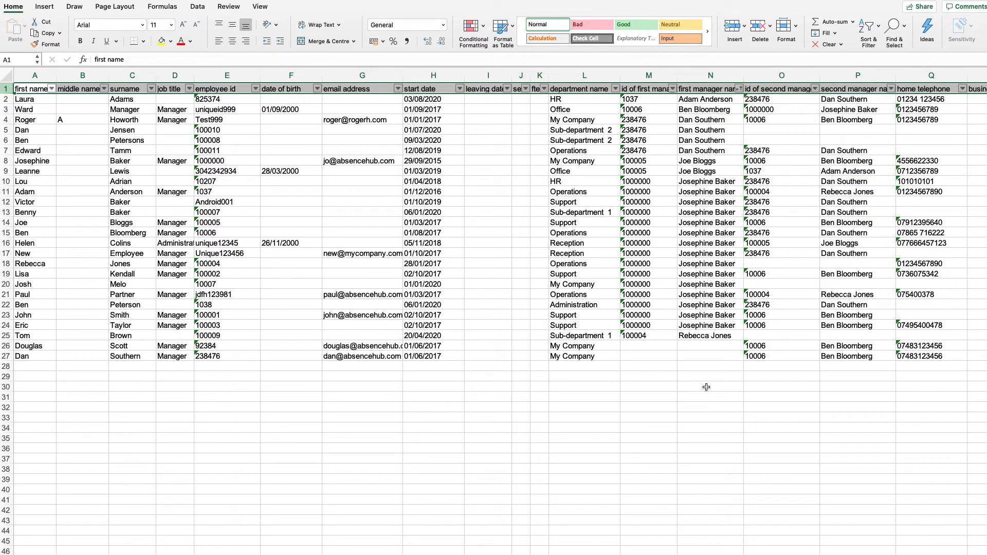
pyautogui.hscroll(2, 940, 476)
pyautogui.hscroll(4, 940, 476)
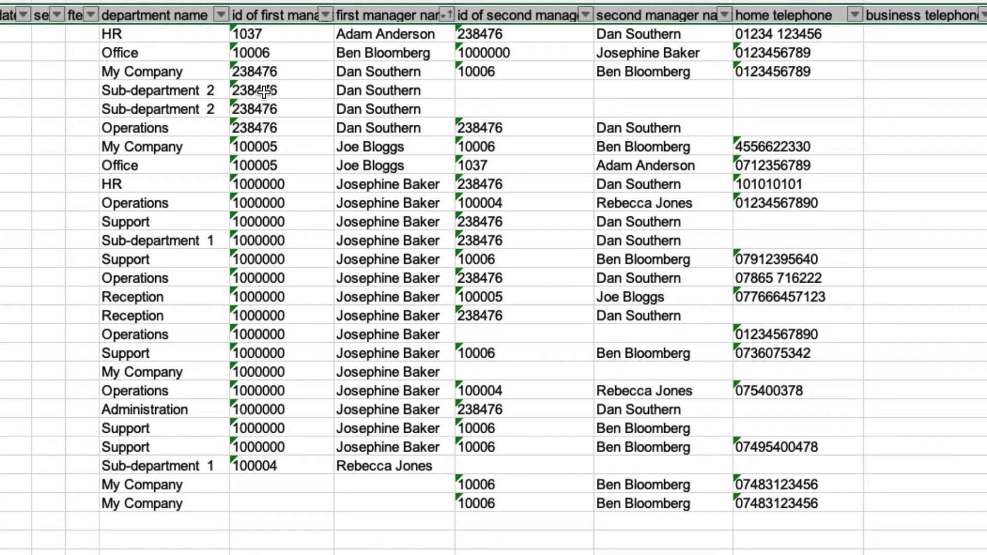
# - Overwrite the outgoing manager's four first-manager entries with the replacement manager's ID and name
pyautogui.click(260, 73)
pyautogui.moveTo(261, 73); pyautogui.dragTo(380, 127)
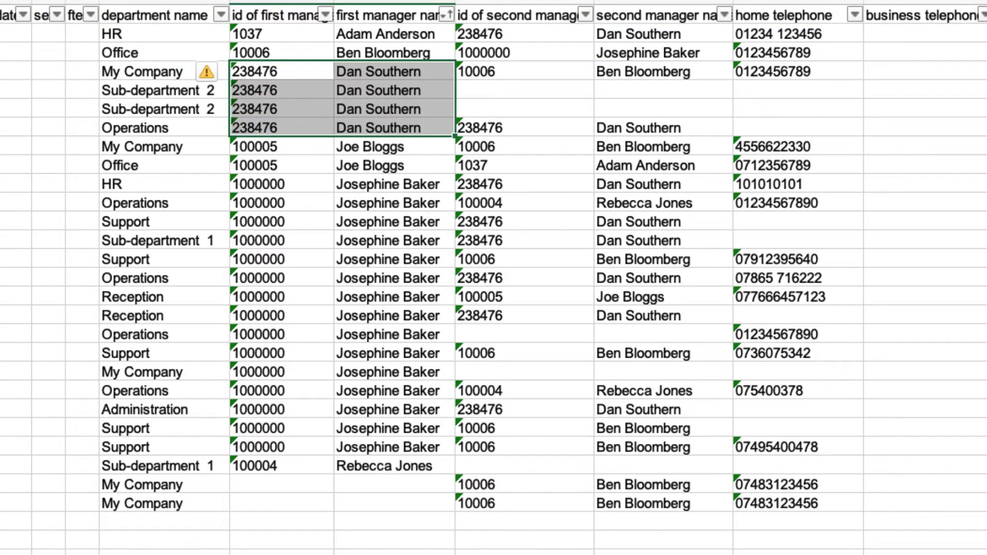
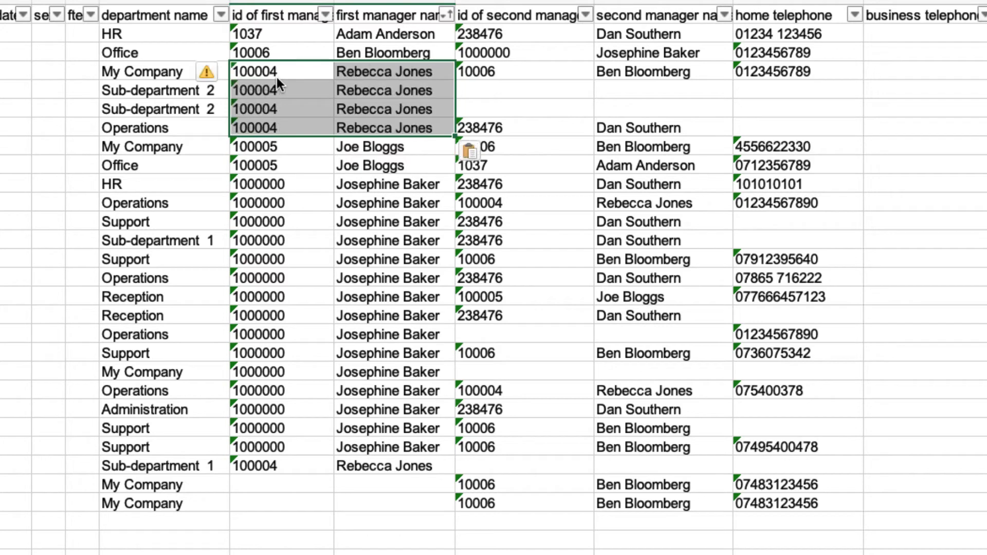
# - Sort by second manager name and paste the other replacement over the outgoing manager's second-manager entries
pyautogui.click(724, 14)
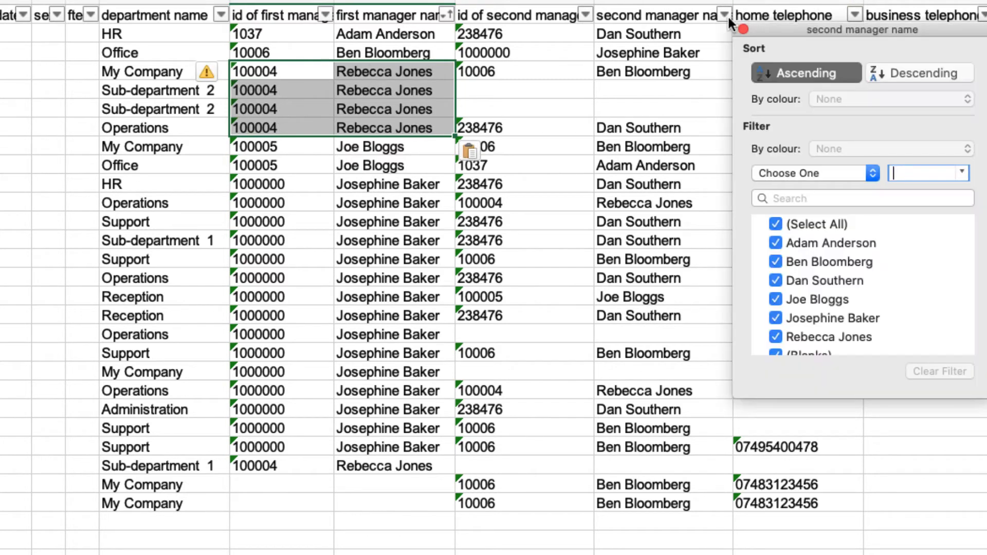
pyautogui.click(789, 74)
pyautogui.click(578, 260)
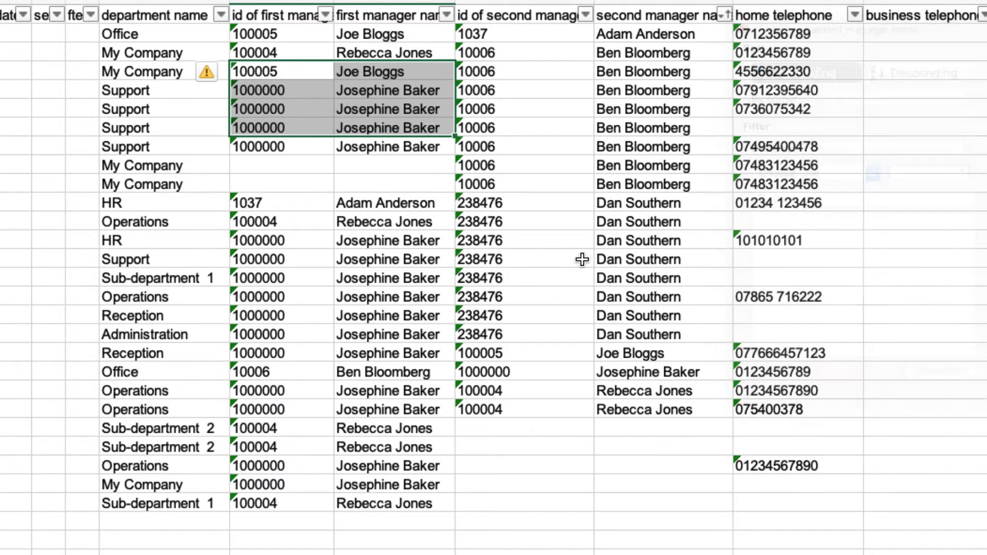
pyautogui.moveTo(578, 205); pyautogui.dragTo(699, 336)
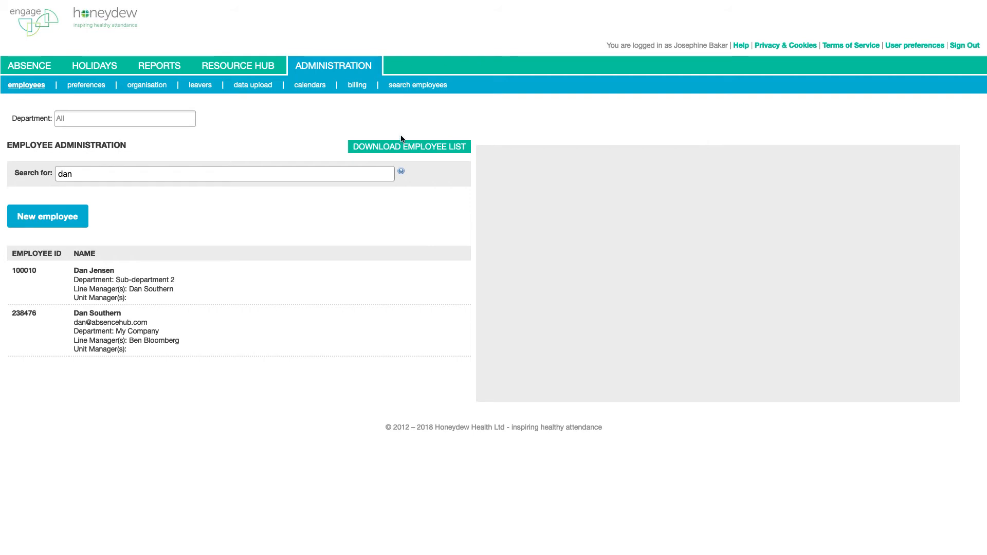
# - Start an Employee list data upload from My Company employees-2.xlsx and open its preview
pyautogui.click(250, 86)
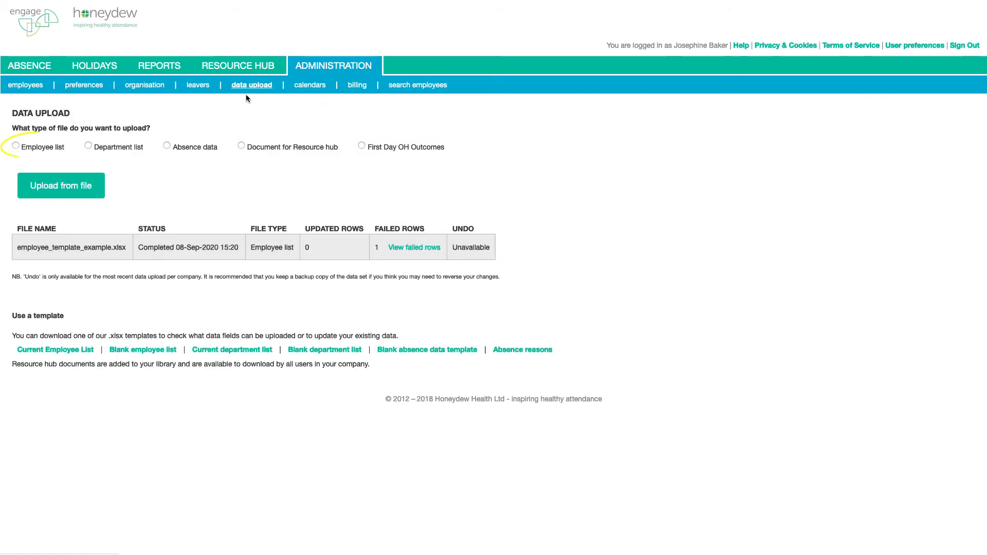
pyautogui.click(34, 152)
pyautogui.click(60, 184)
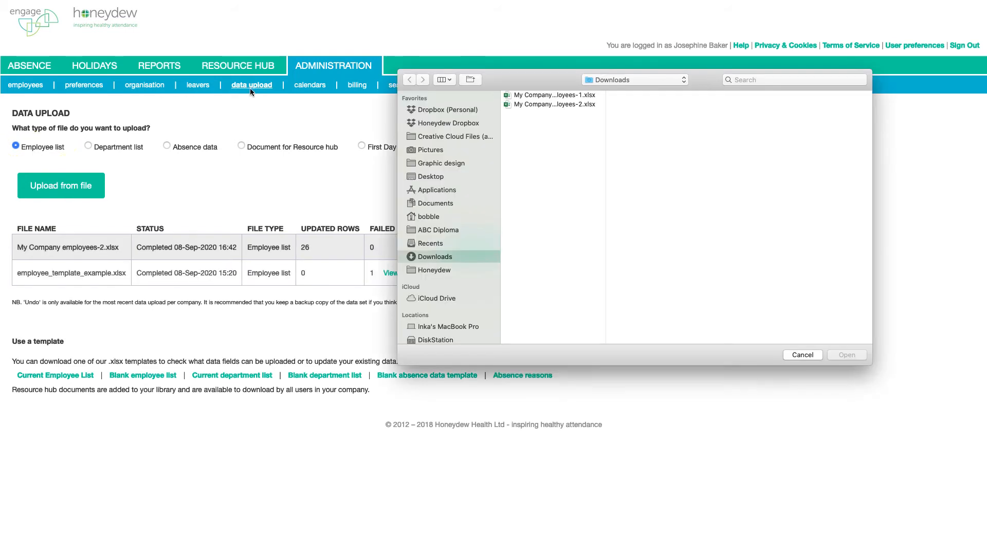
pyautogui.click(564, 106)
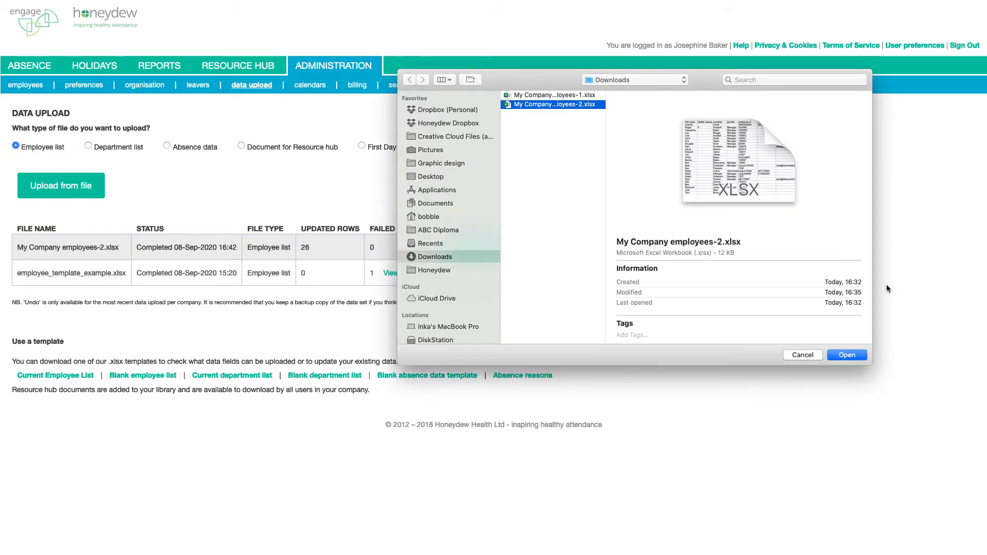
pyautogui.click(848, 355)
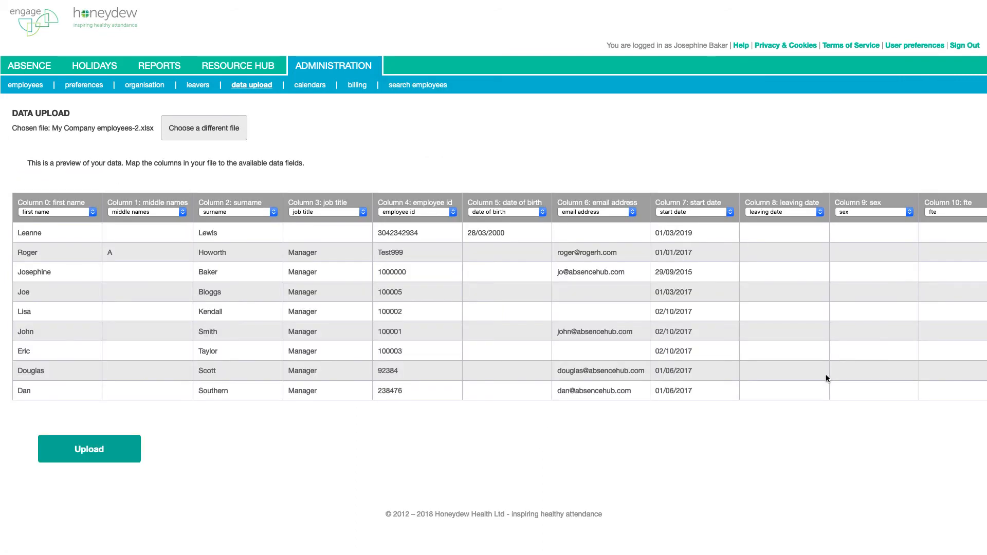
# - Keep first name mapped to its field and upload, updating 26 rows with 0 failed
pyautogui.click(70, 211)
pyautogui.click(70, 214)
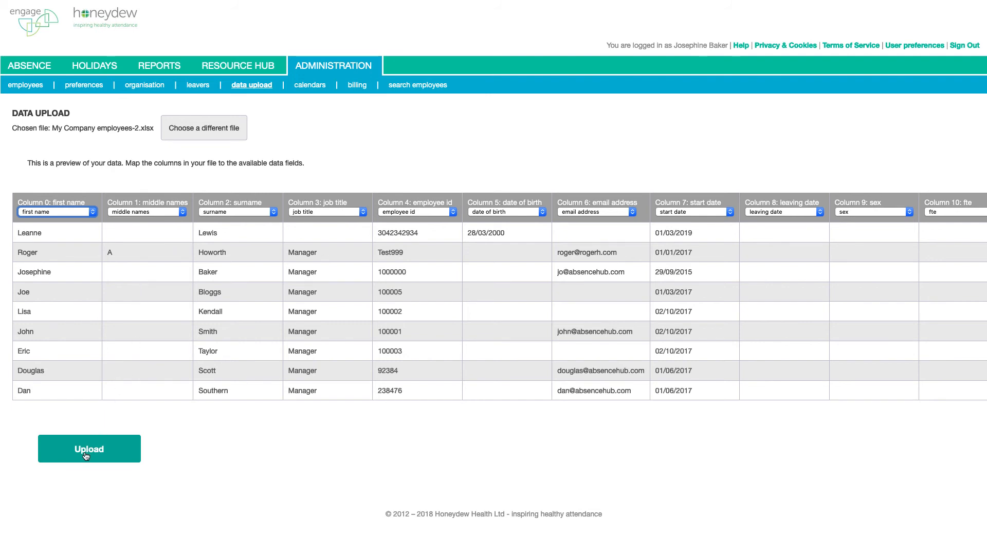
pyautogui.click(86, 457)
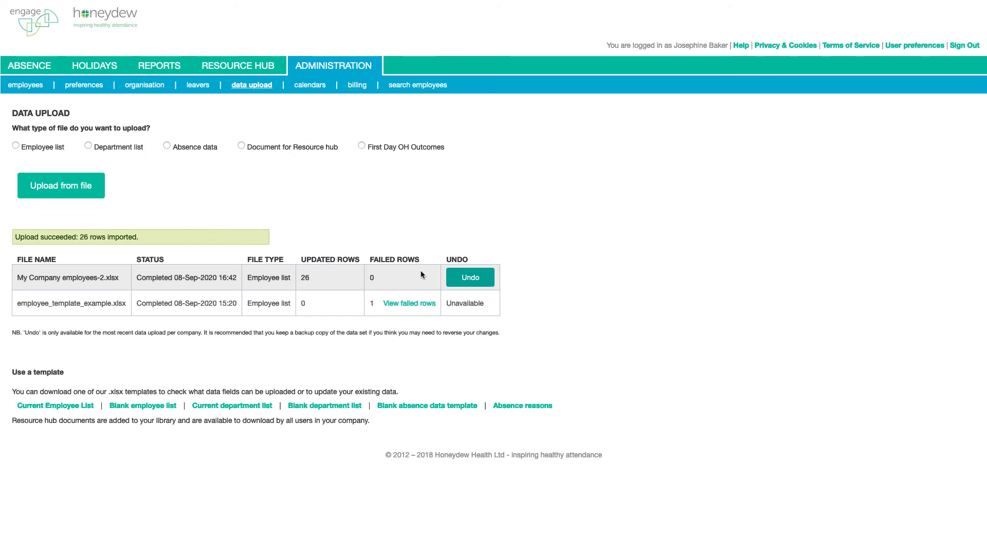
# - Check the failed rows, then go back to the employee list showing the new line managers
pyautogui.click(393, 308)
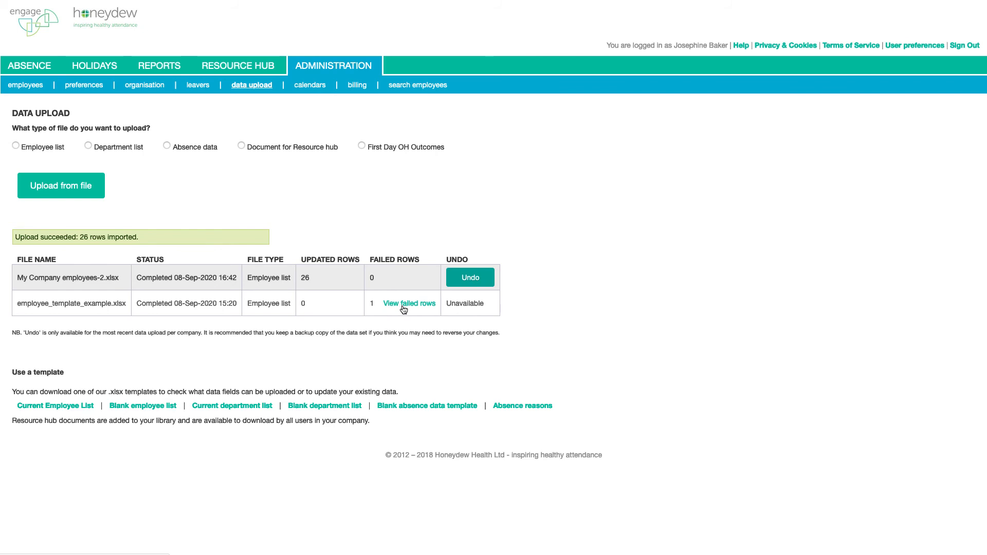
pyautogui.click(24, 88)
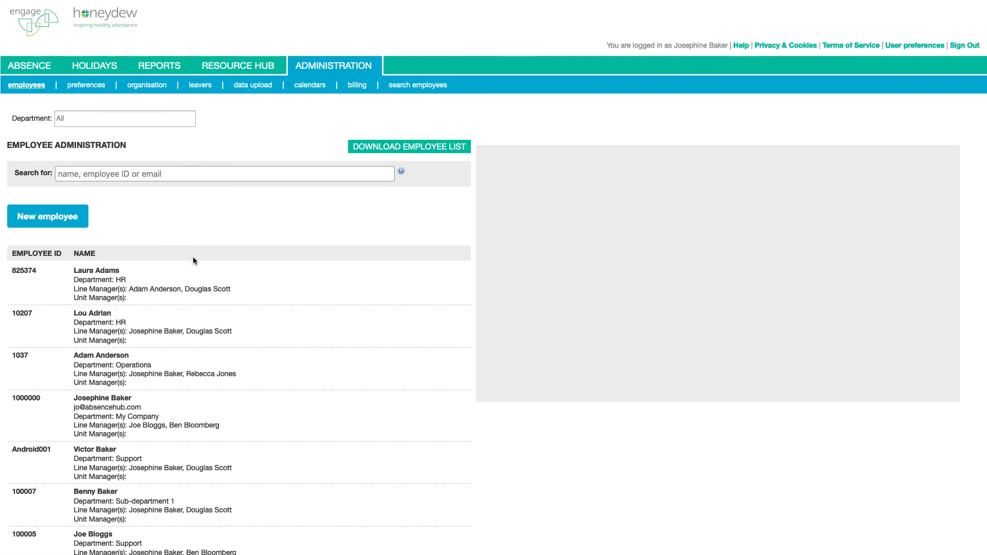
# - Check the imported line-manager reassignments in the employee list, then return to the data upload page
pyautogui.scroll(-5, 193, 261)
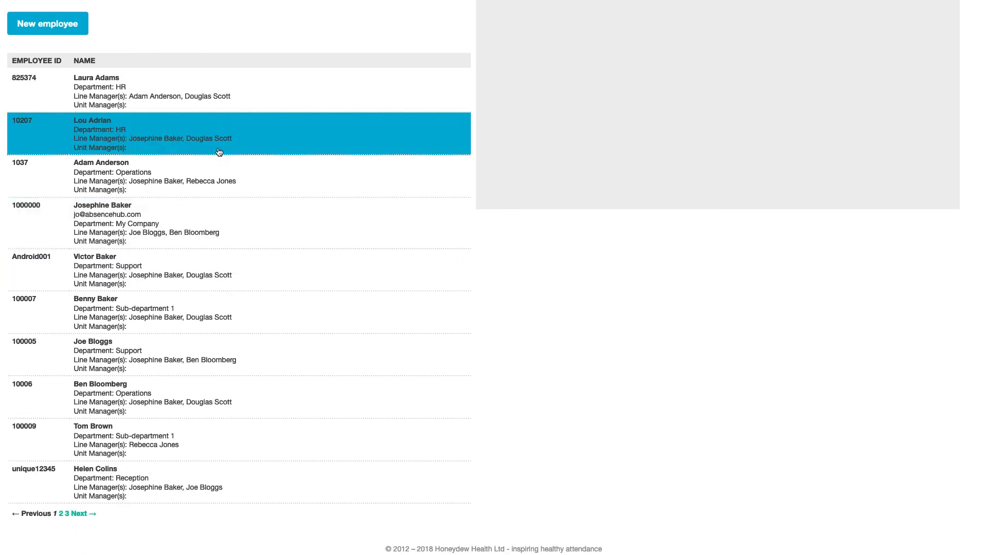
pyautogui.scroll(3, 539, 304)
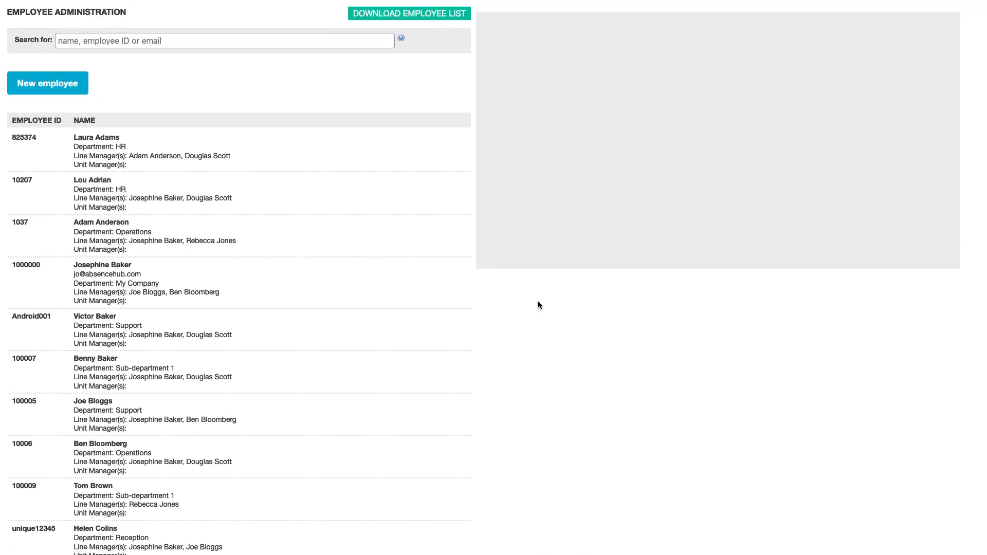
pyautogui.scroll(3, 539, 305)
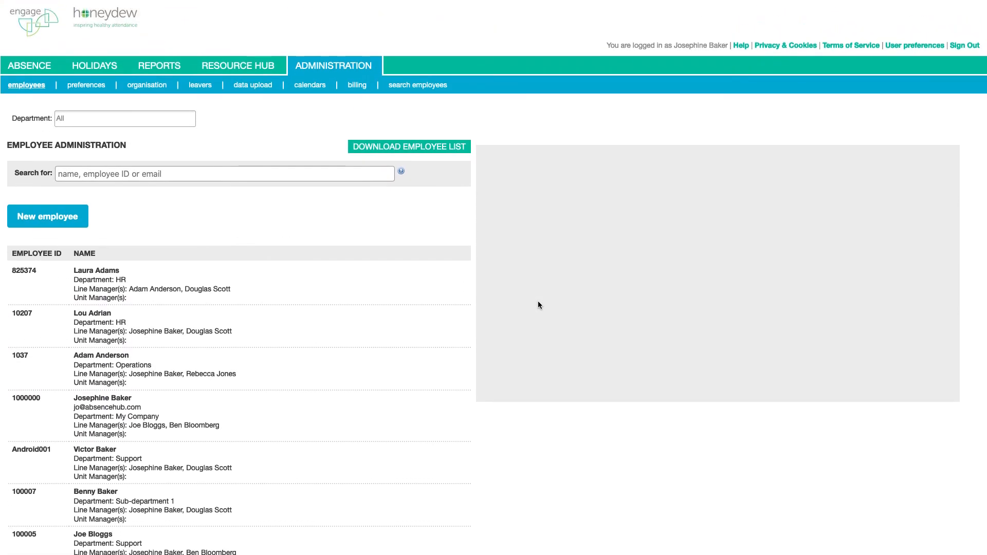
pyautogui.click(245, 87)
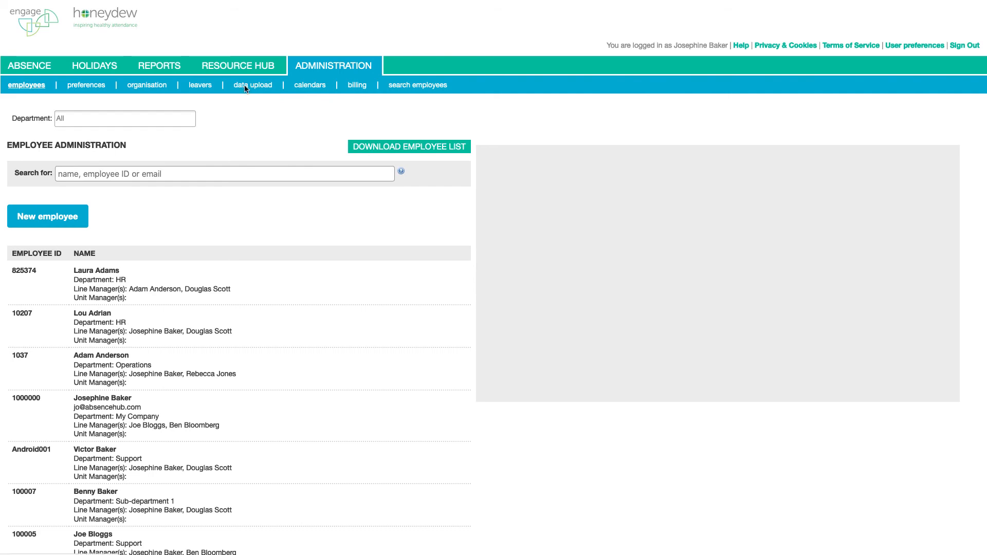